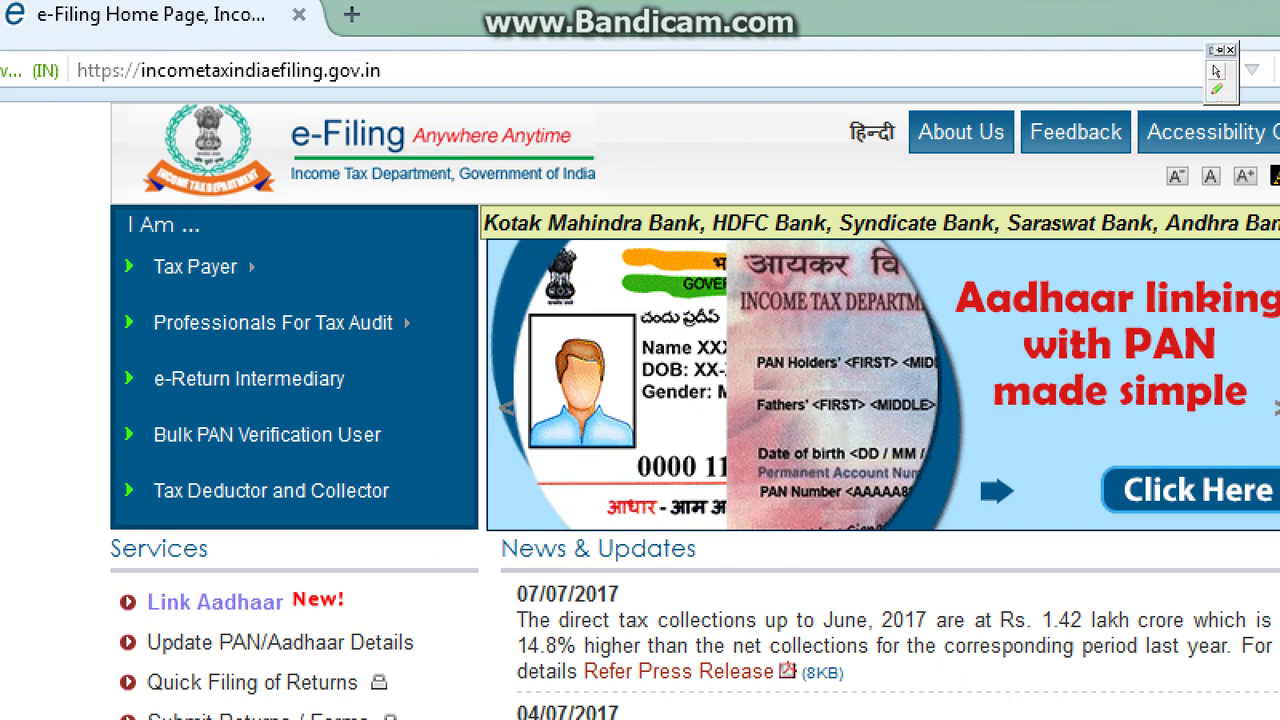
drag(133, 50, 415, 89)
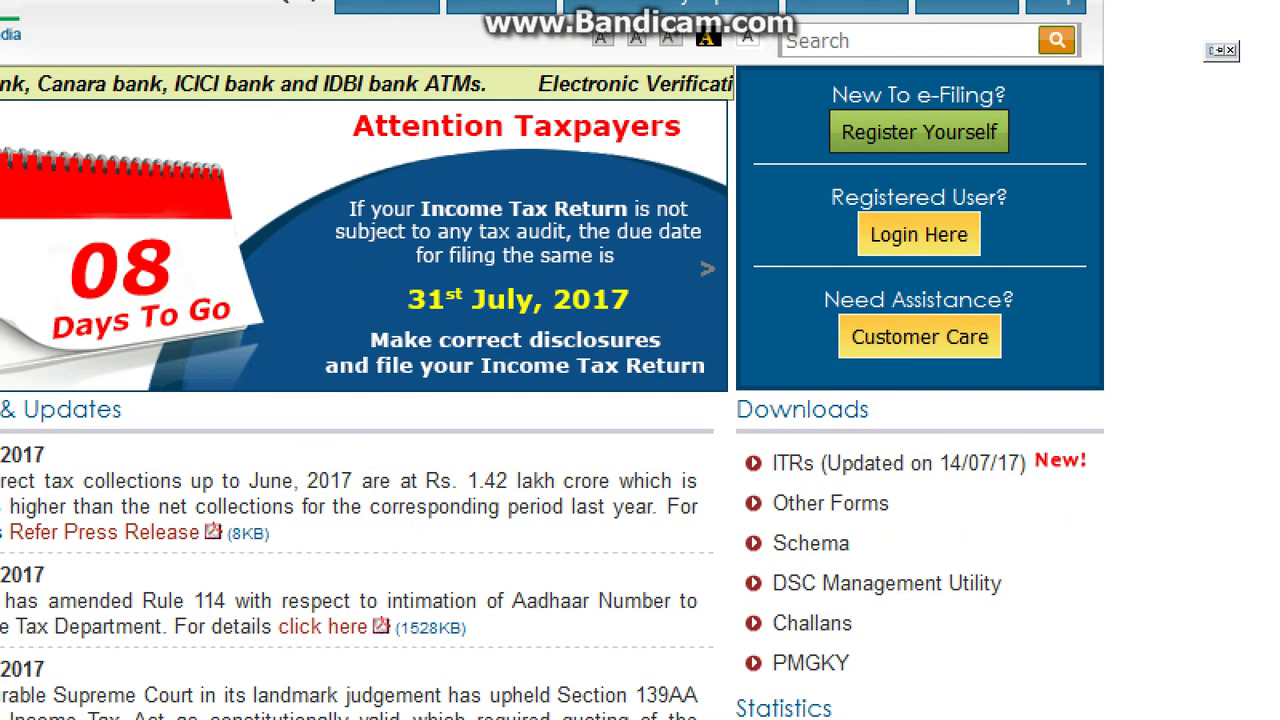
drag(831, 101, 1016, 143)
drag(840, 103, 999, 150)
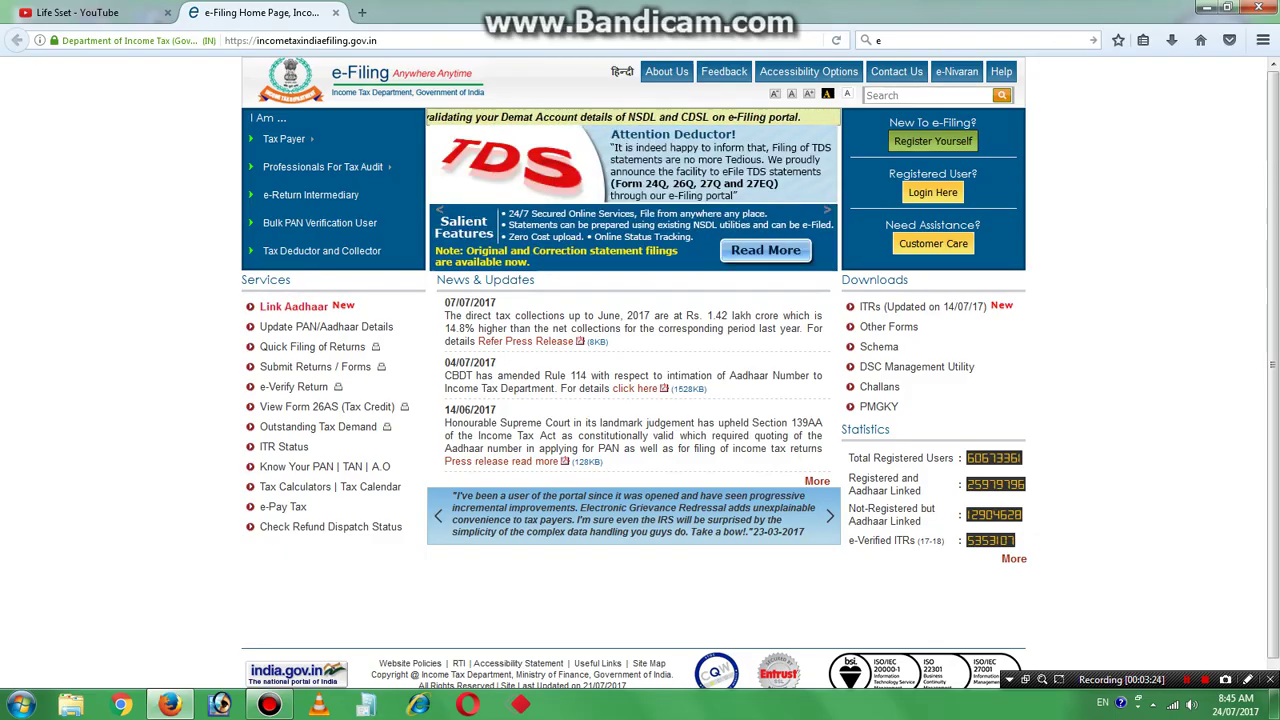
- Open the new-user registration form for the Individual user type
click(918, 132)
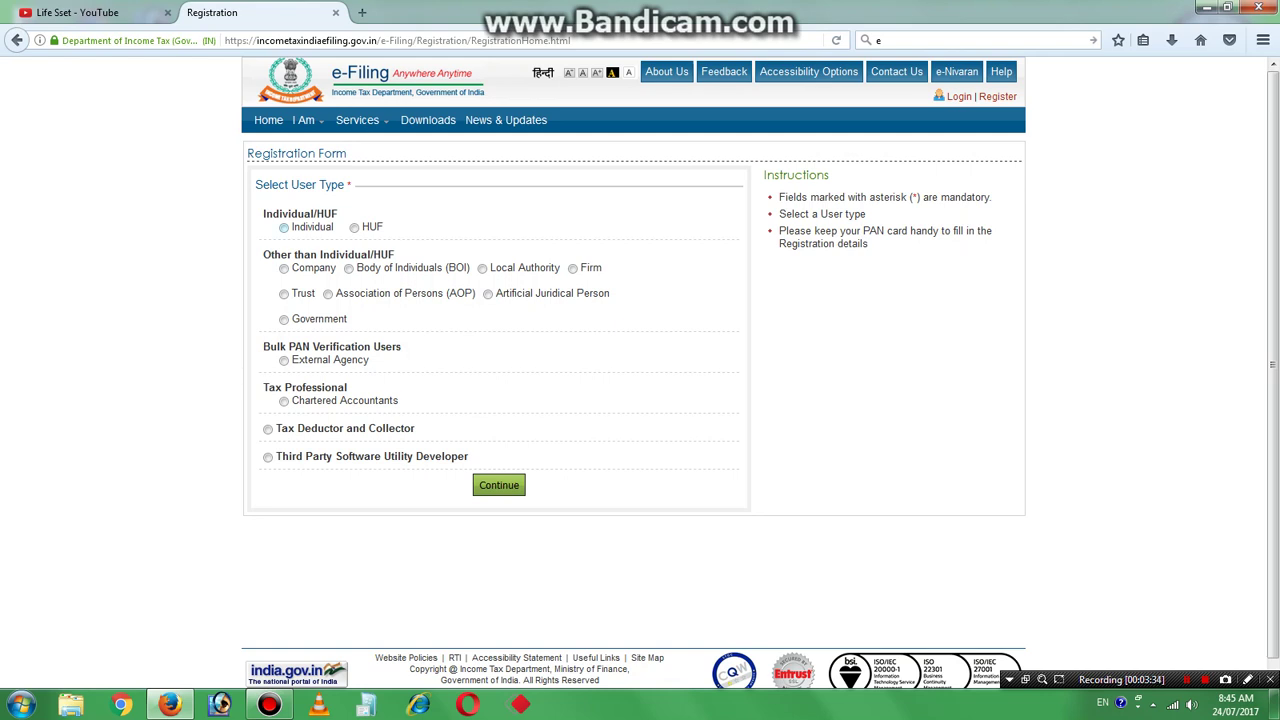
click(284, 227)
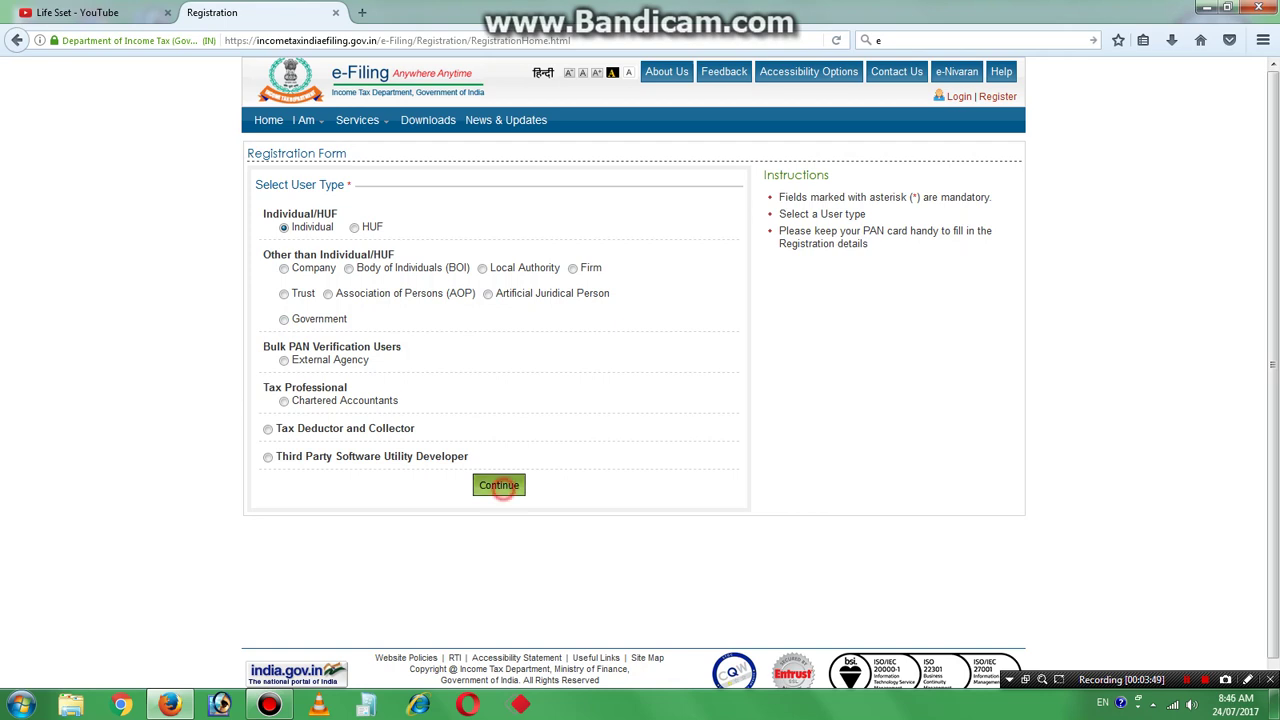
click(499, 485)
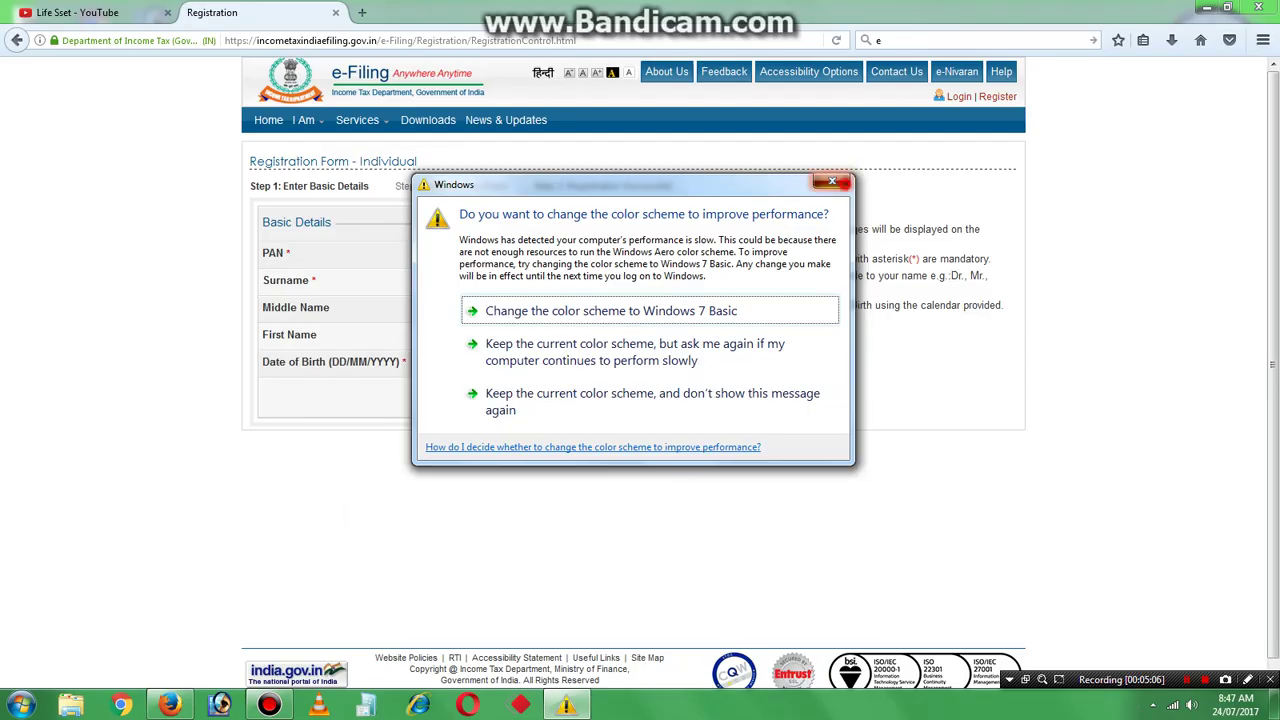
- Dismiss the Windows color scheme prompt and log in to the e-Filing account with the user ID, account password and captcha code
click(843, 183)
click(957, 96)
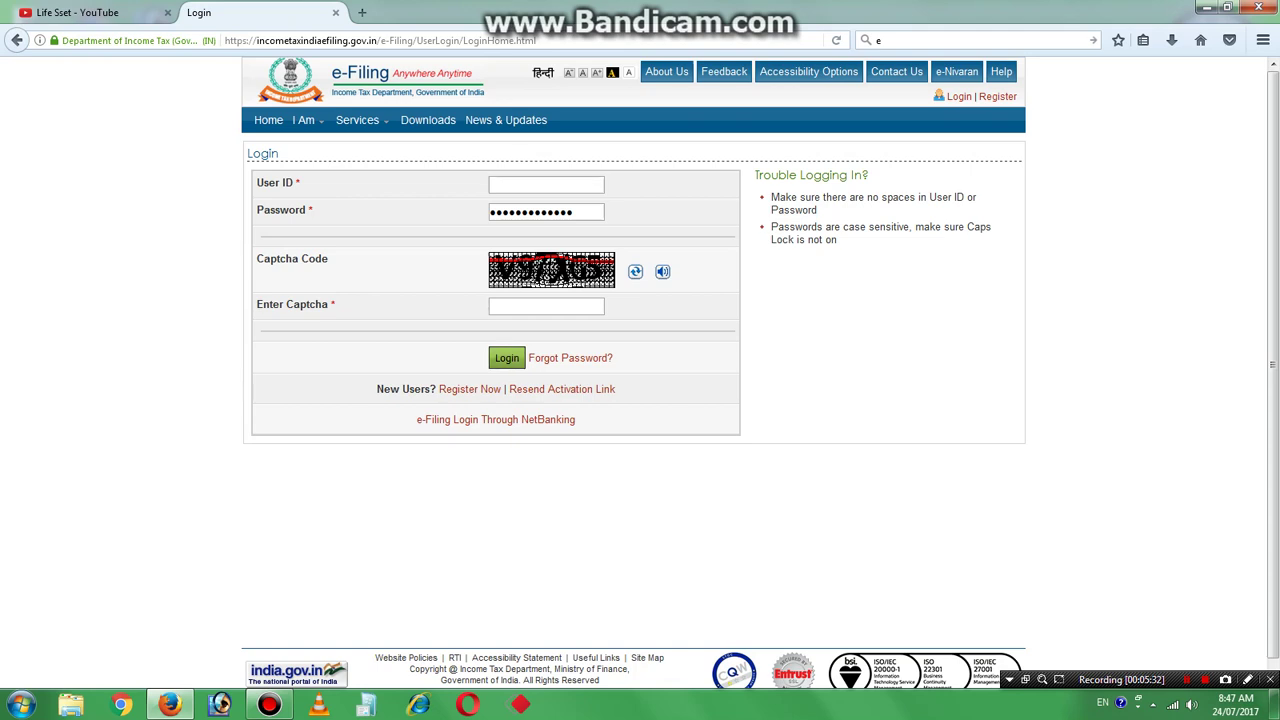
click(540, 186)
key(Return)
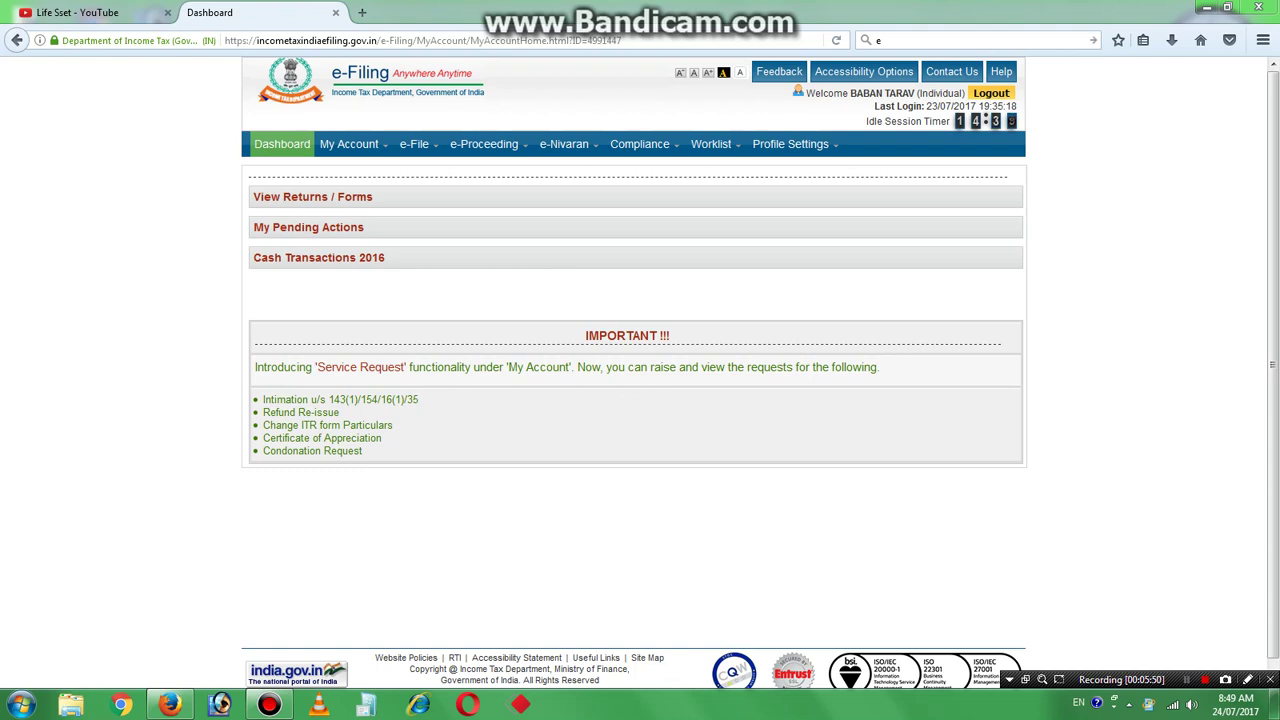
- Open Form 26AS (Tax Credit) from the account, confirm the redirect to TDS-CPC, and accept the Form 16 / 16A usage agreement on TRACES
mouse_move(349, 144)
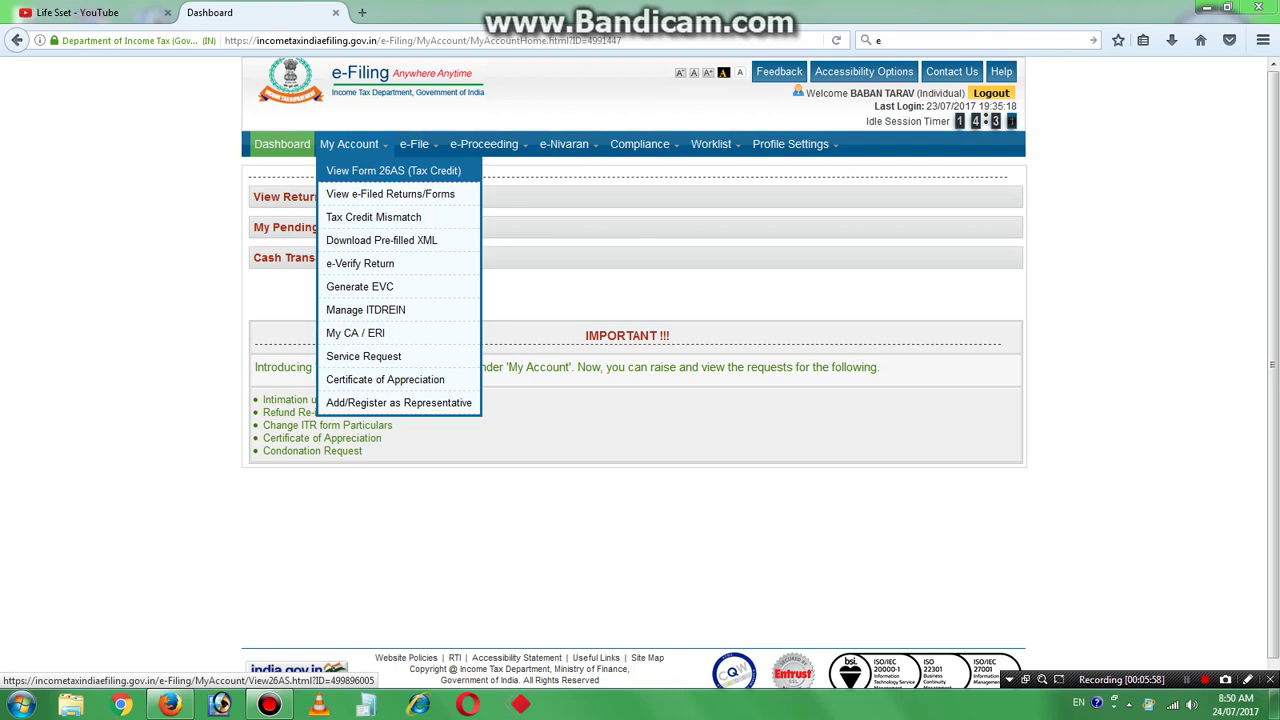
click(371, 170)
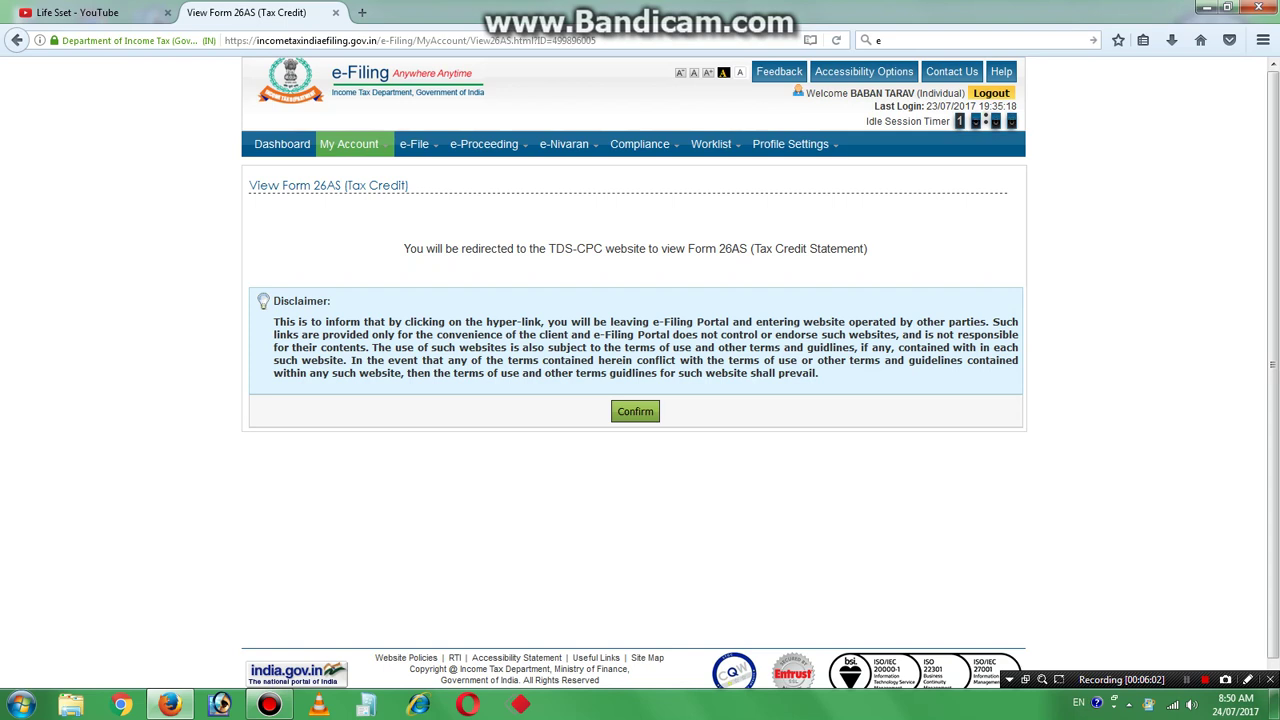
click(635, 411)
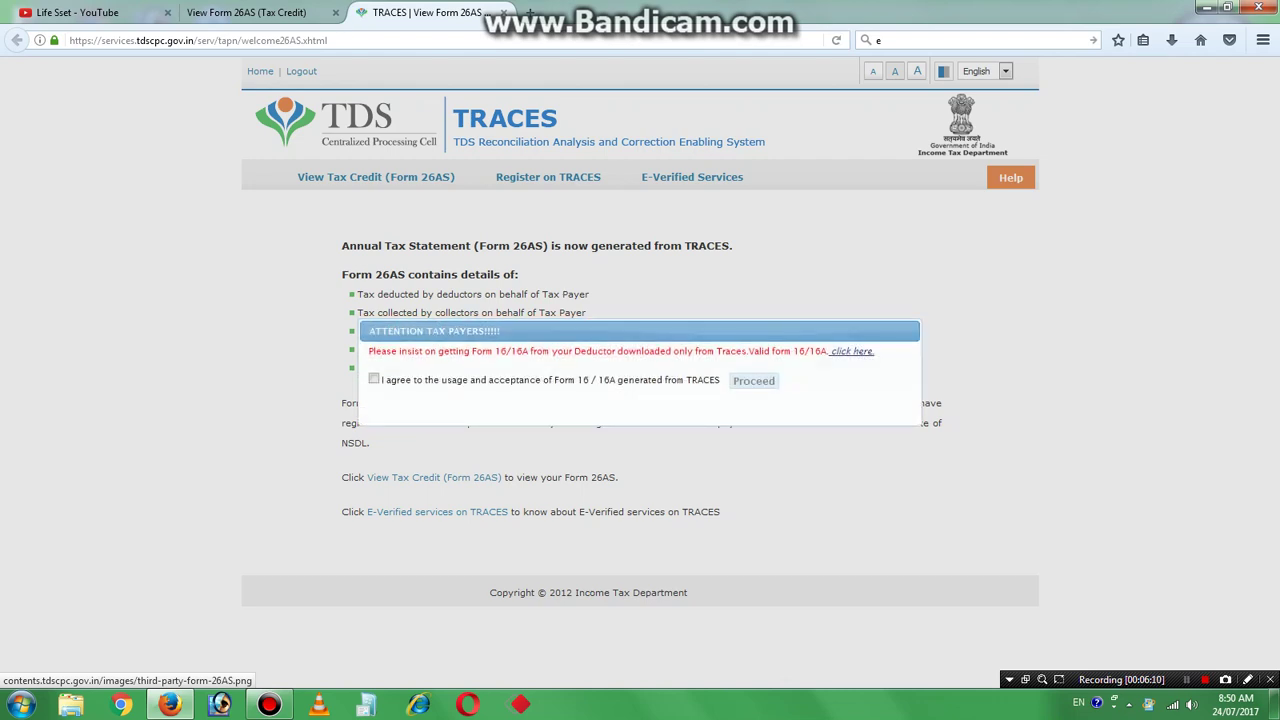
click(374, 379)
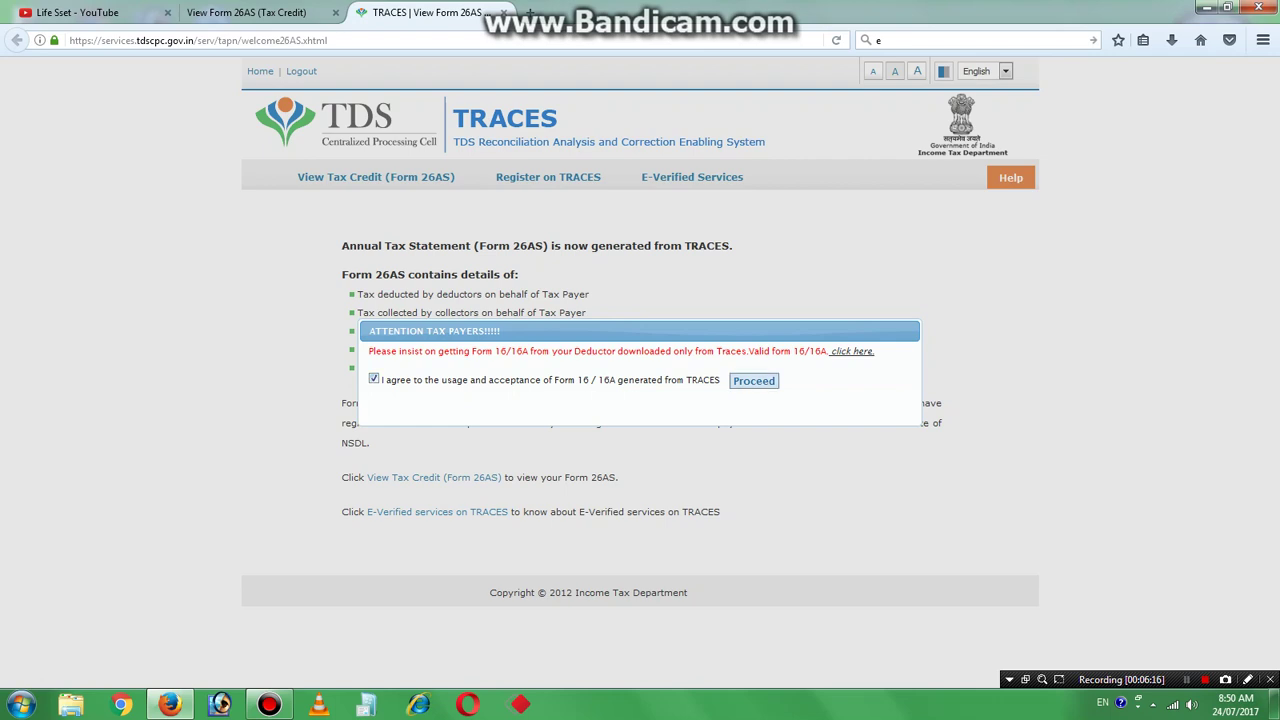
click(754, 381)
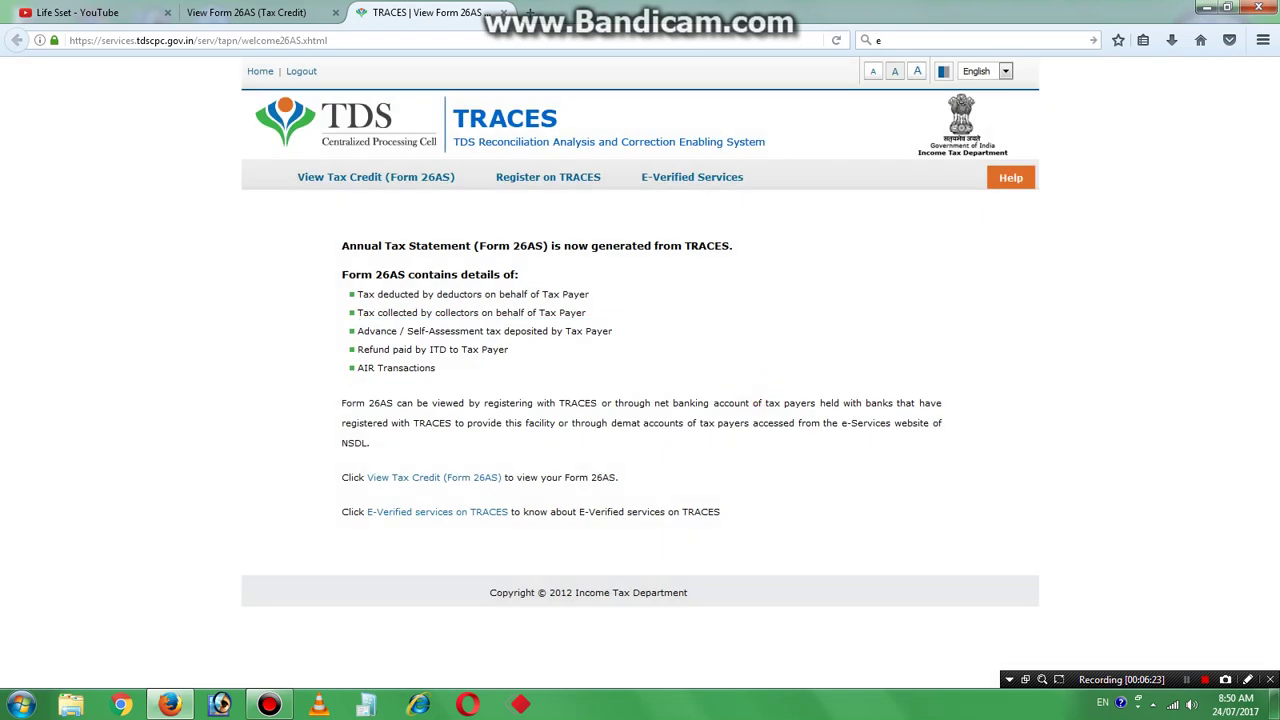
key(super+plus)
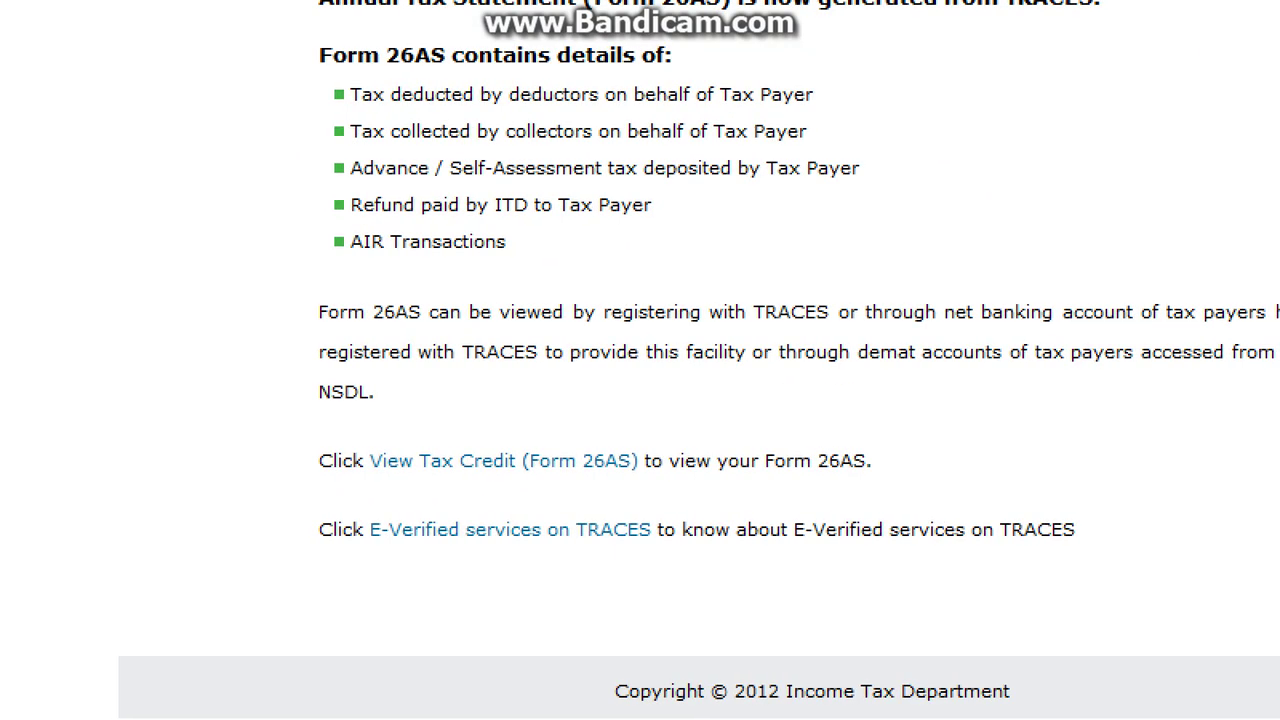
click(373, 450)
drag(362, 449, 656, 478)
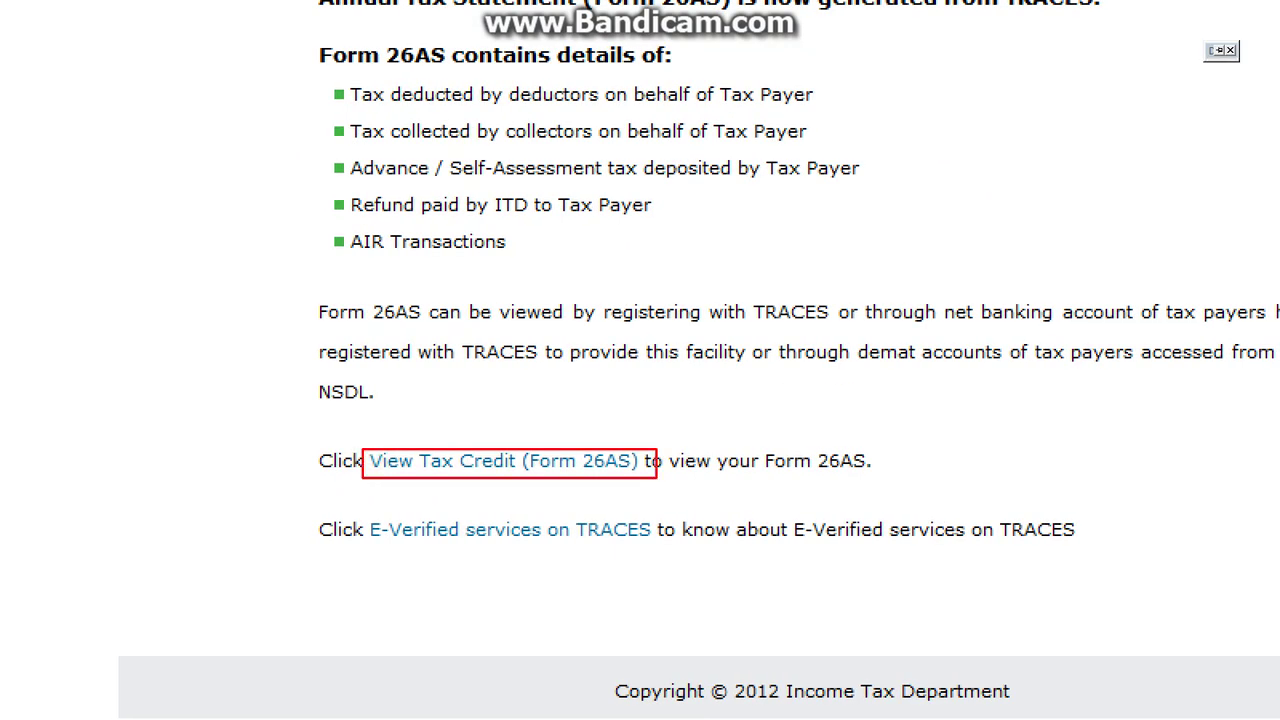
key(super+Escape)
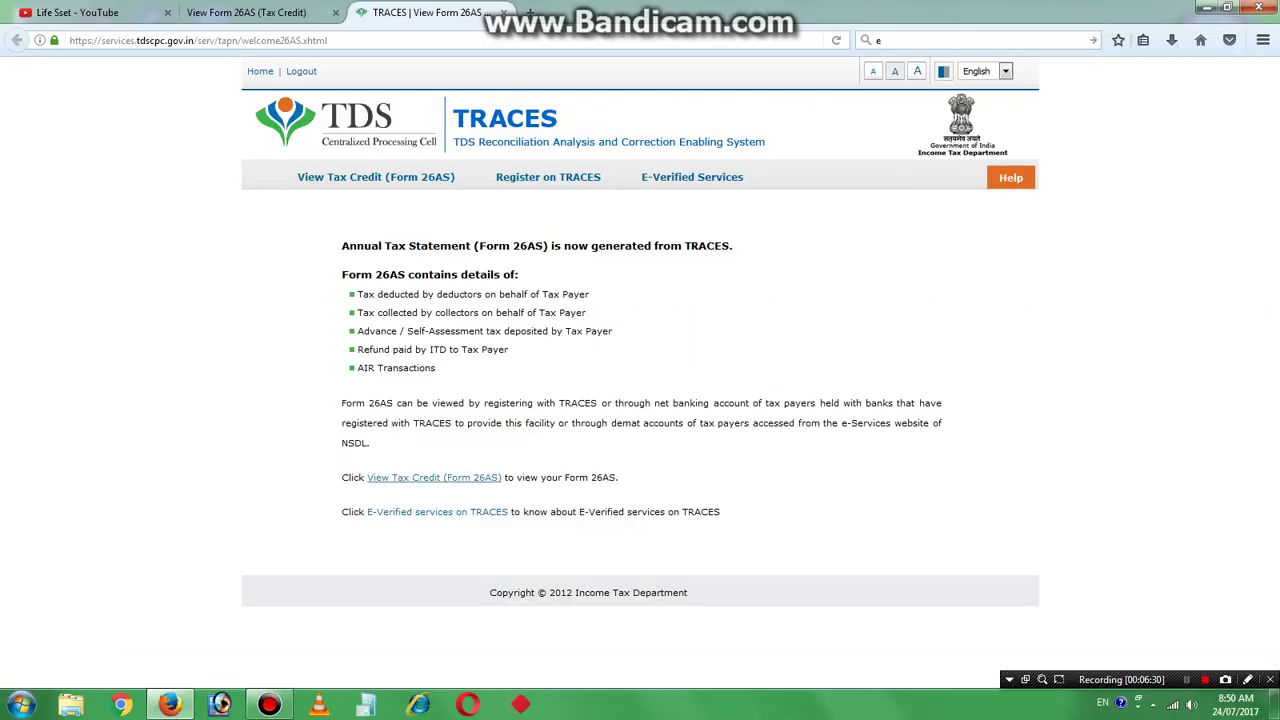
- Open the View Tax Credit (Form 26AS) page and select assessment year 2016-17
click(446, 477)
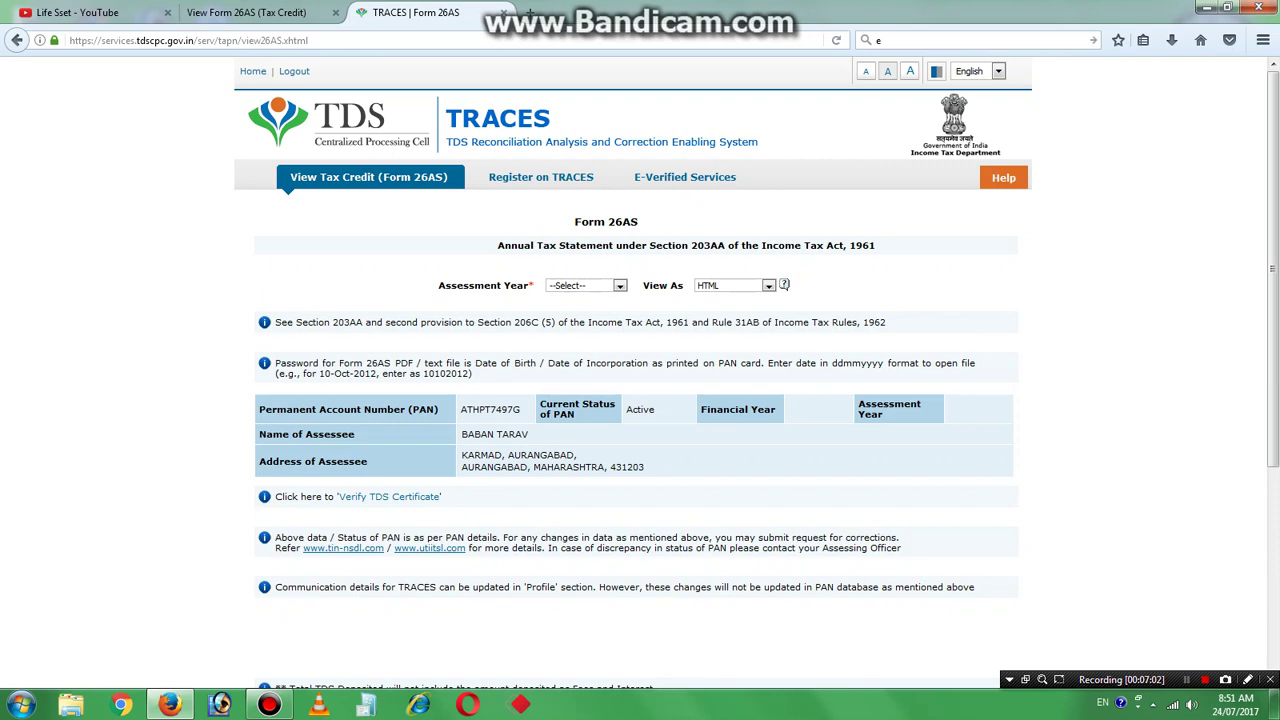
click(826, 183)
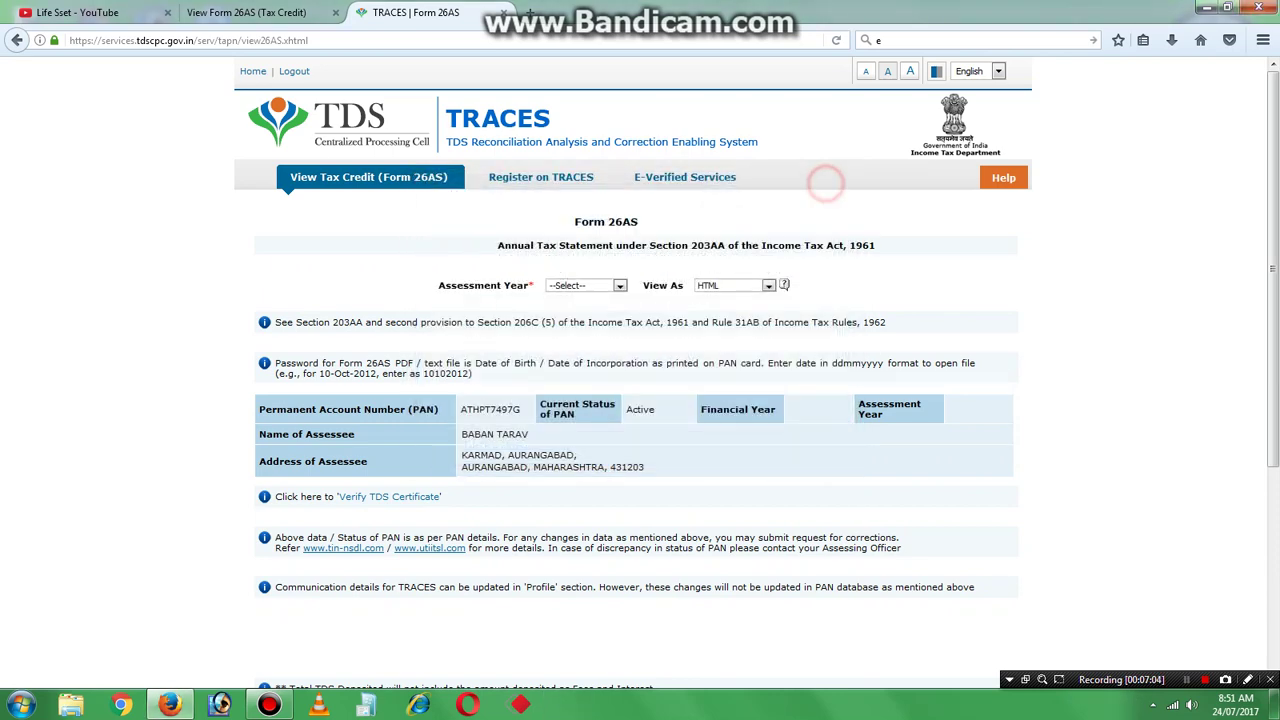
click(620, 286)
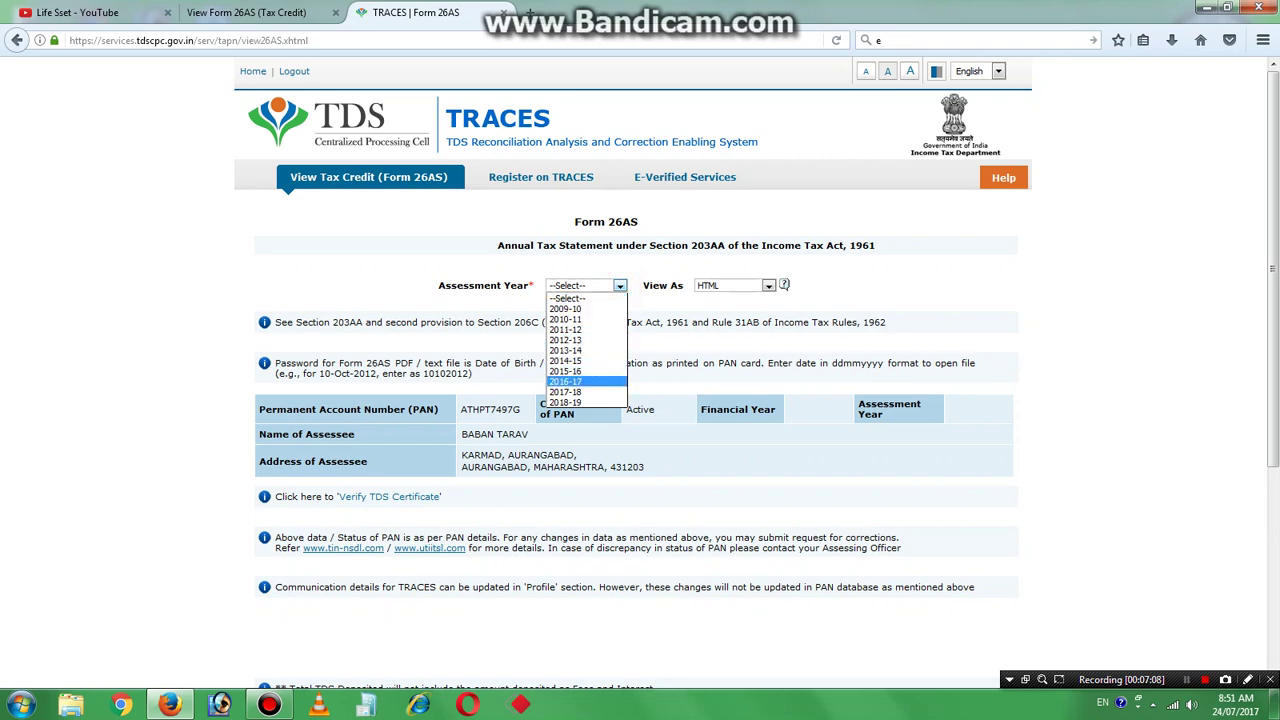
click(566, 381)
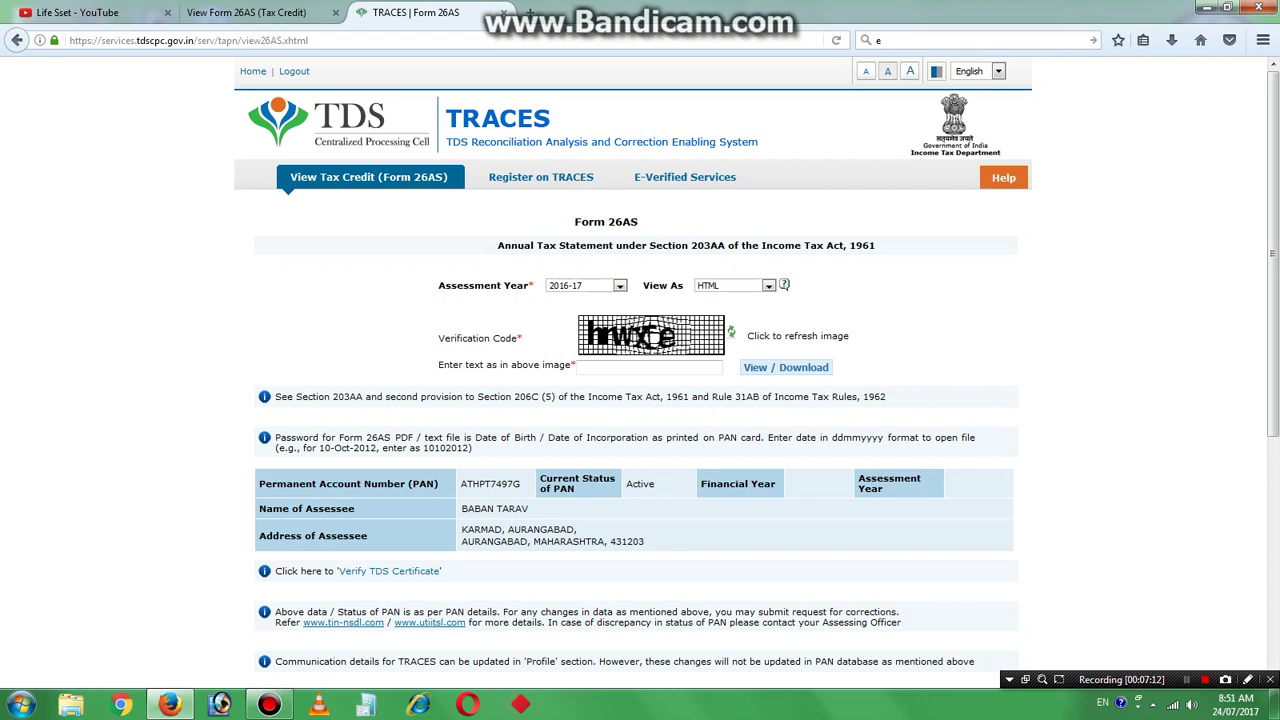
- Try to view the 2016-17 statement using the verification code from the image, and dismiss the message
click(621, 368)
text(H)
key(BackSpace)
text(hwx)
text(e)
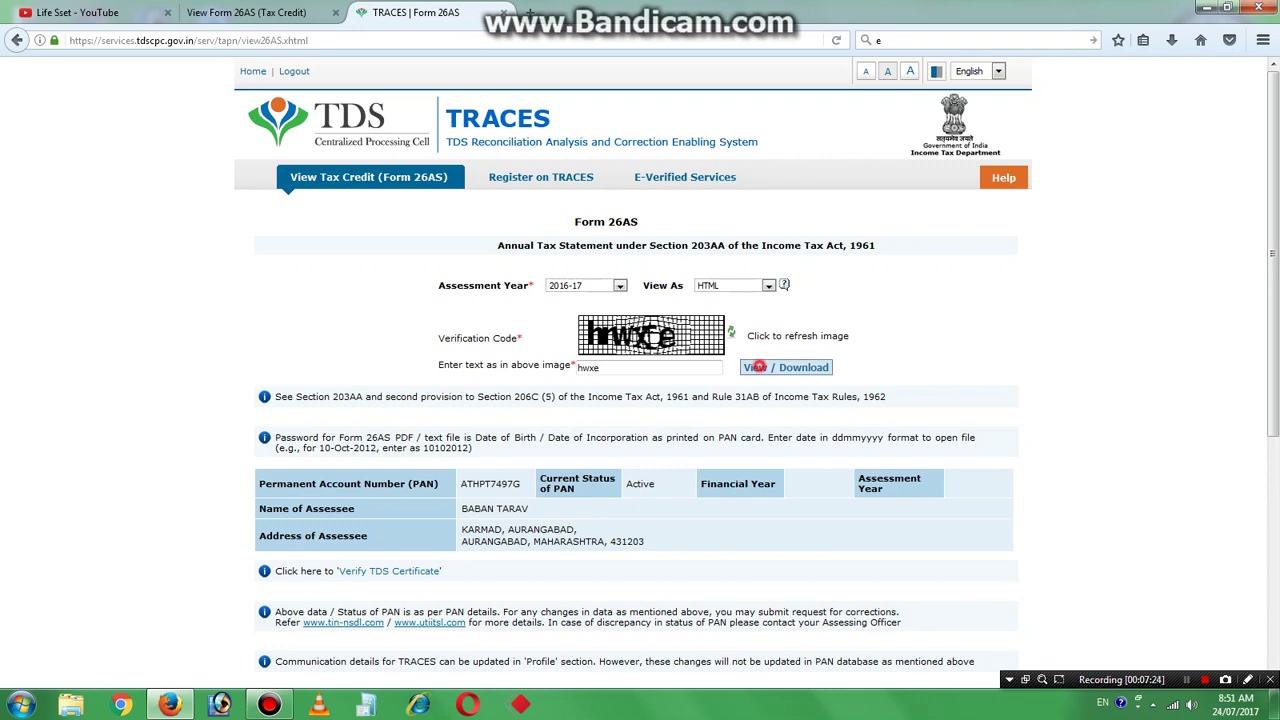
click(758, 367)
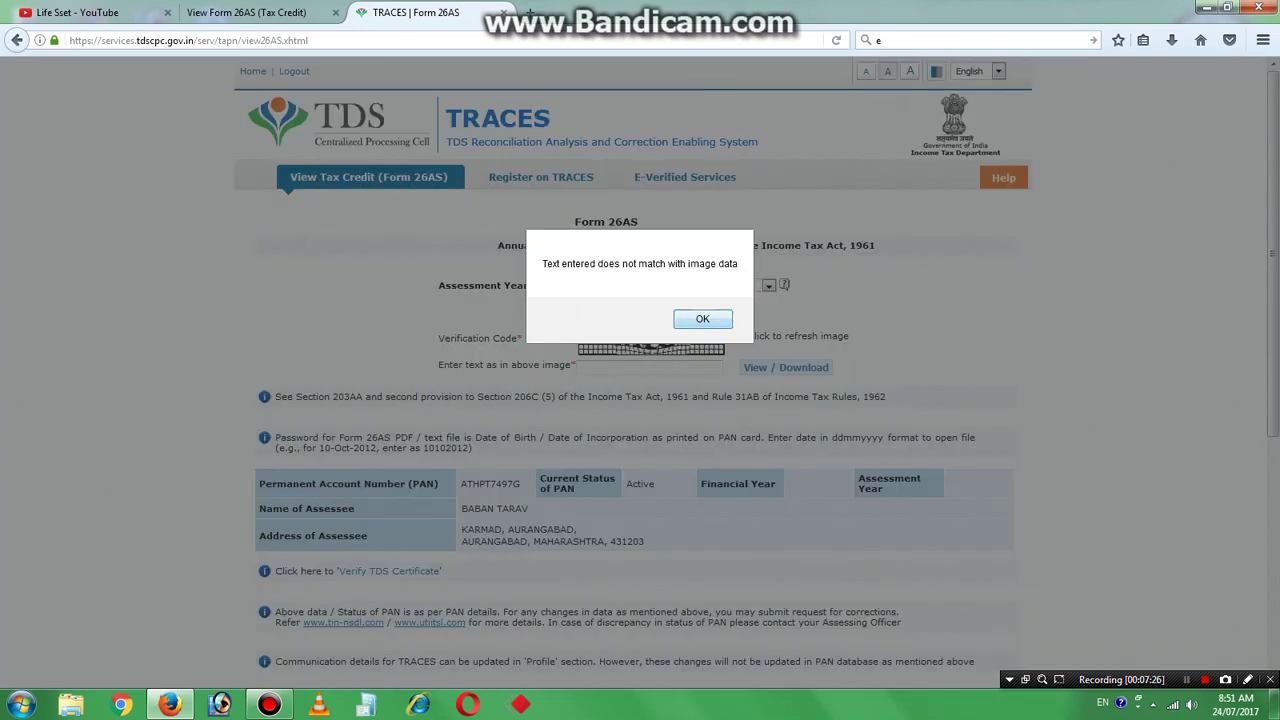
click(770, 317)
- Refresh the verification image, enter the new verification code and view the Form 26AS statement as HTML
click(731, 331)
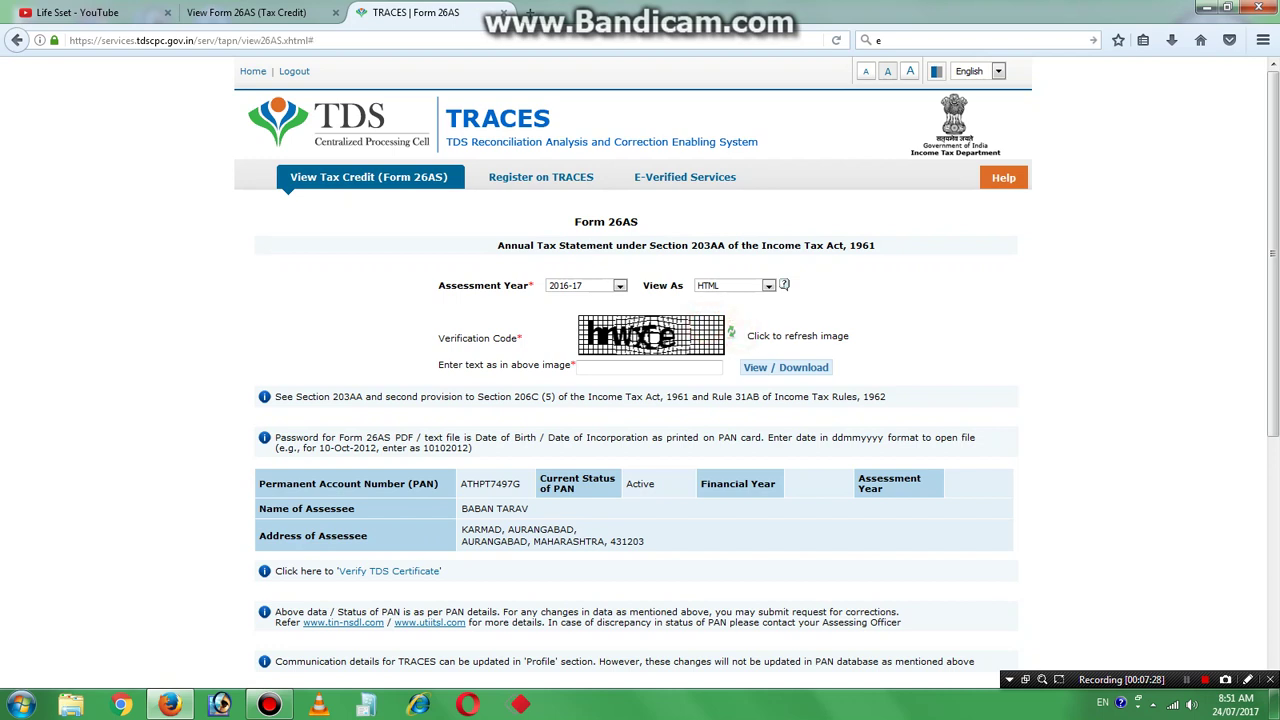
click(731, 331)
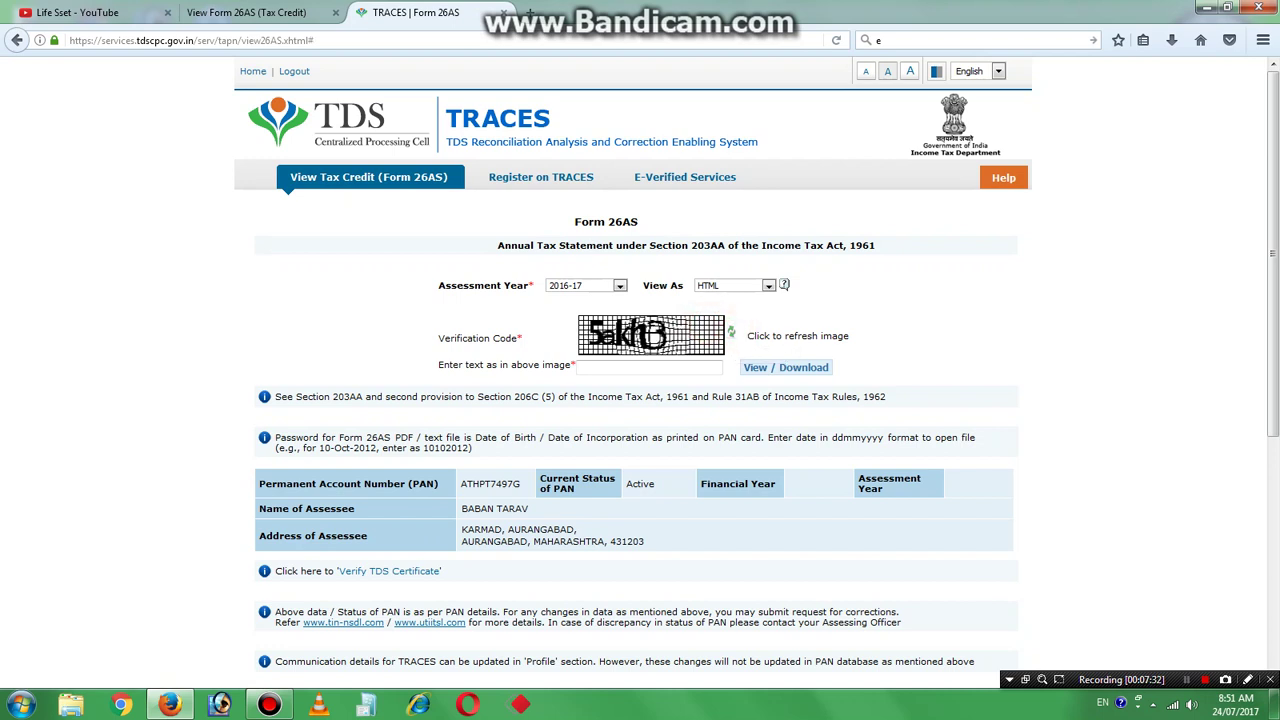
click(666, 364)
text(Sakh3)
click(790, 368)
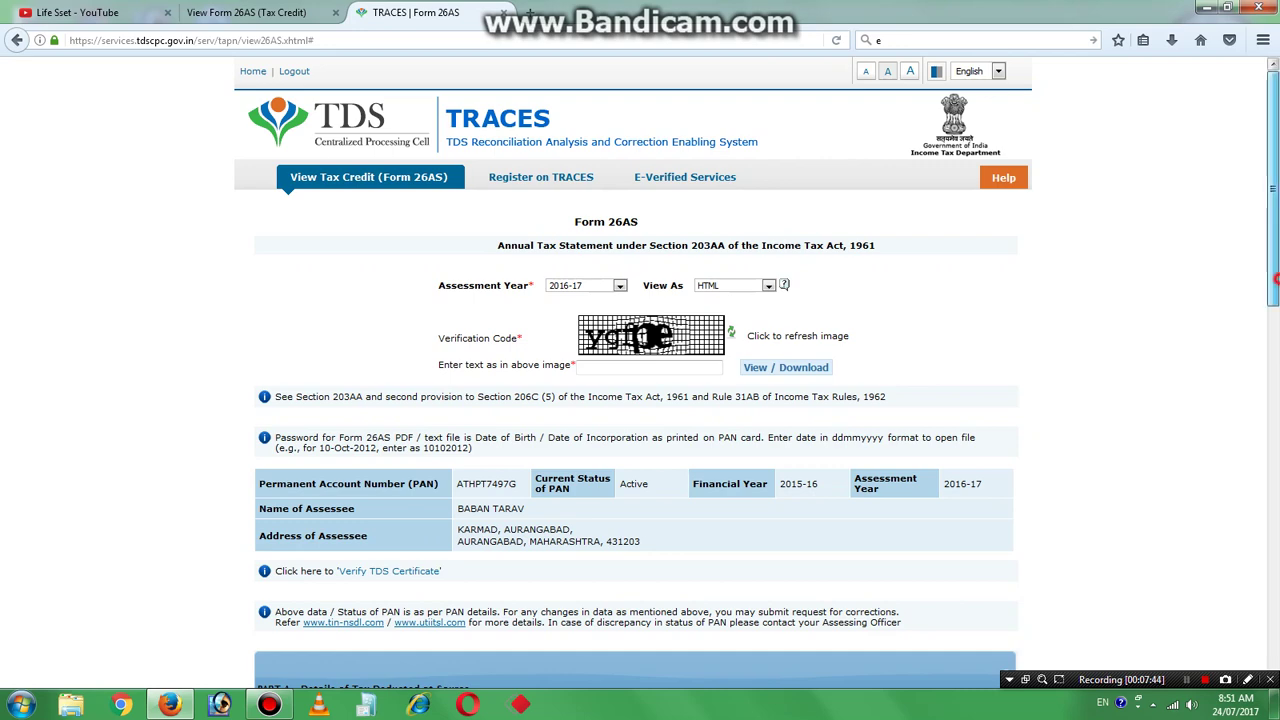
- Review the statement's tax deducted, collected and paid sections, returning to Part A and dismissing the Windows color scheme prompt
scroll(640, 380, down, 3)
scroll(640, 380, down, 10)
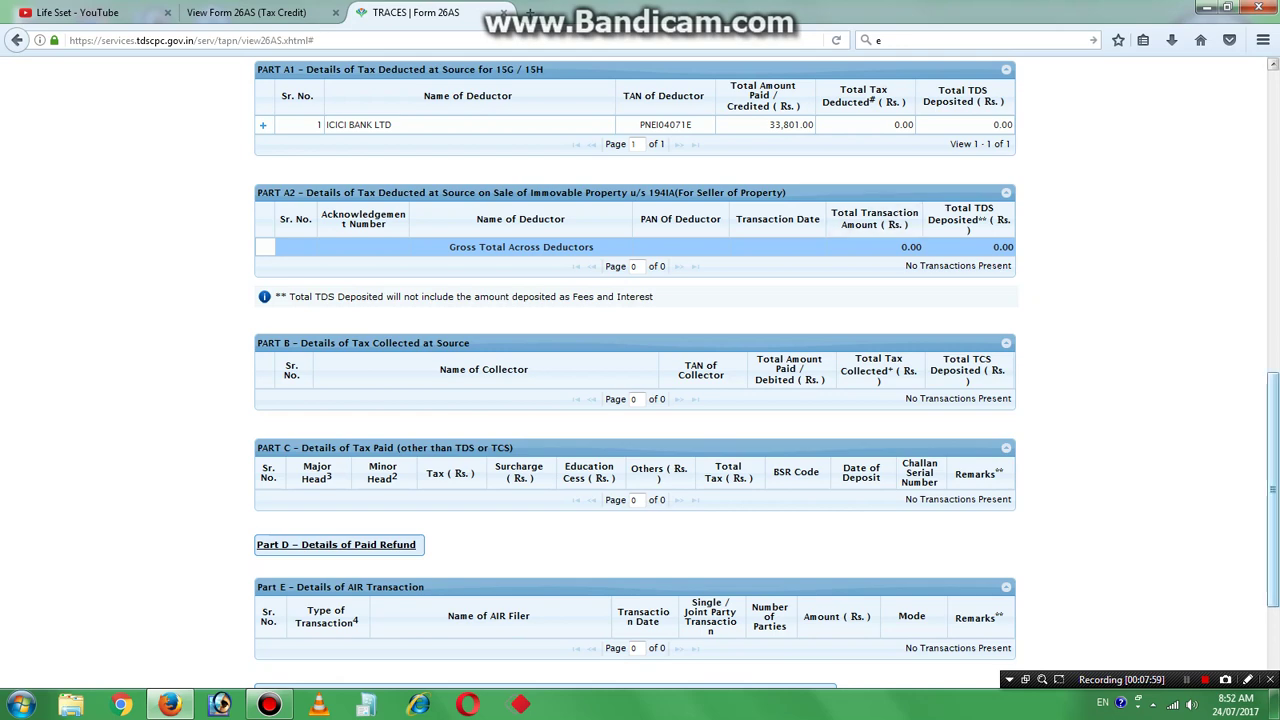
scroll(636, 370, up, 2)
scroll(636, 370, up, 1)
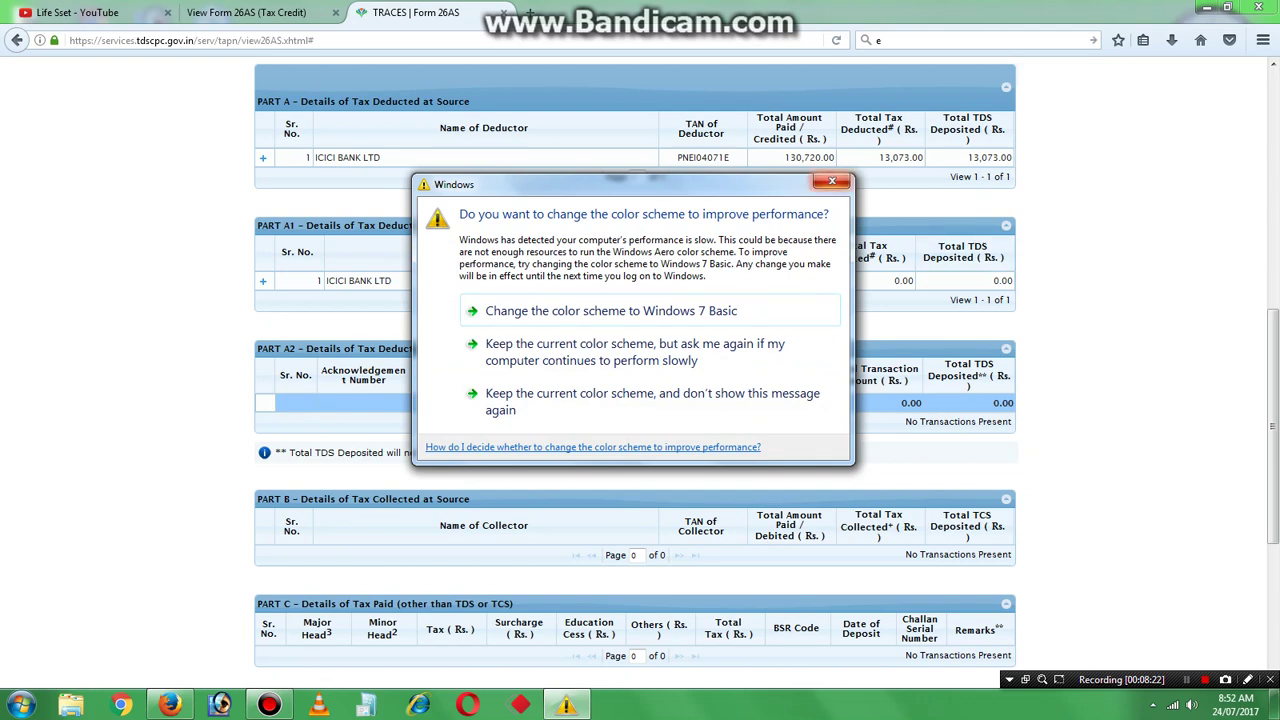
click(831, 181)
click(831, 181)
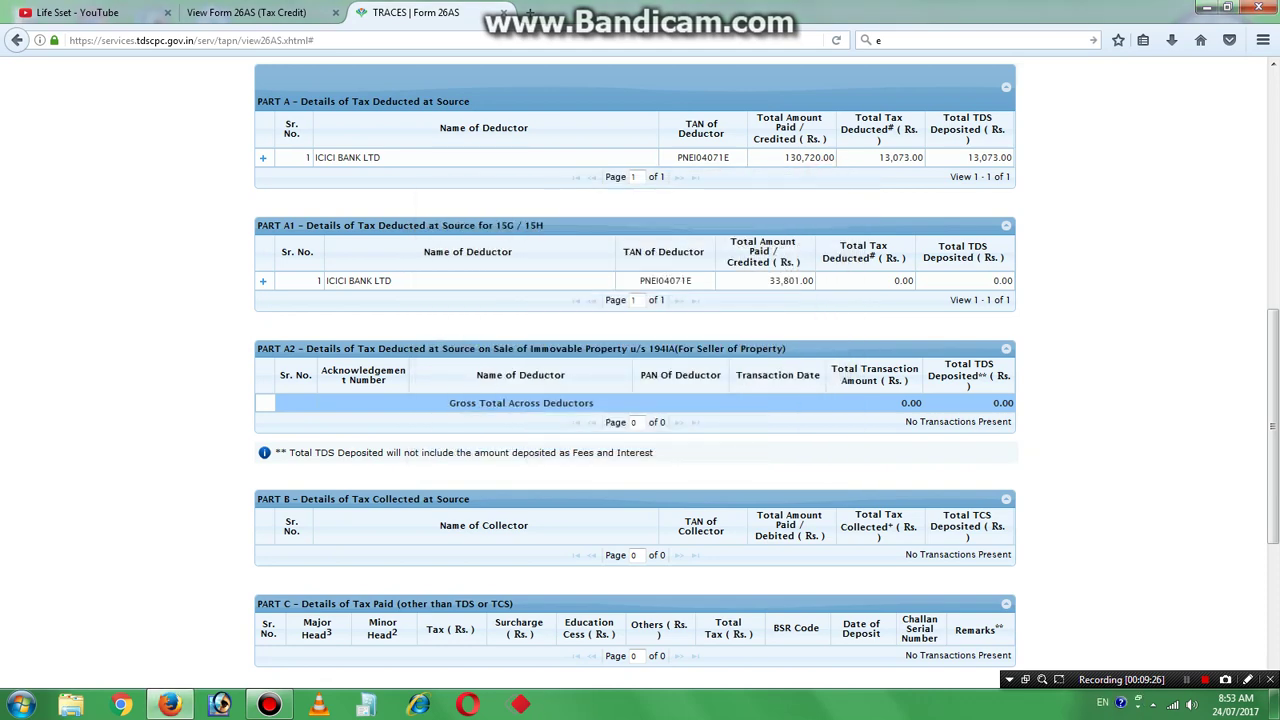